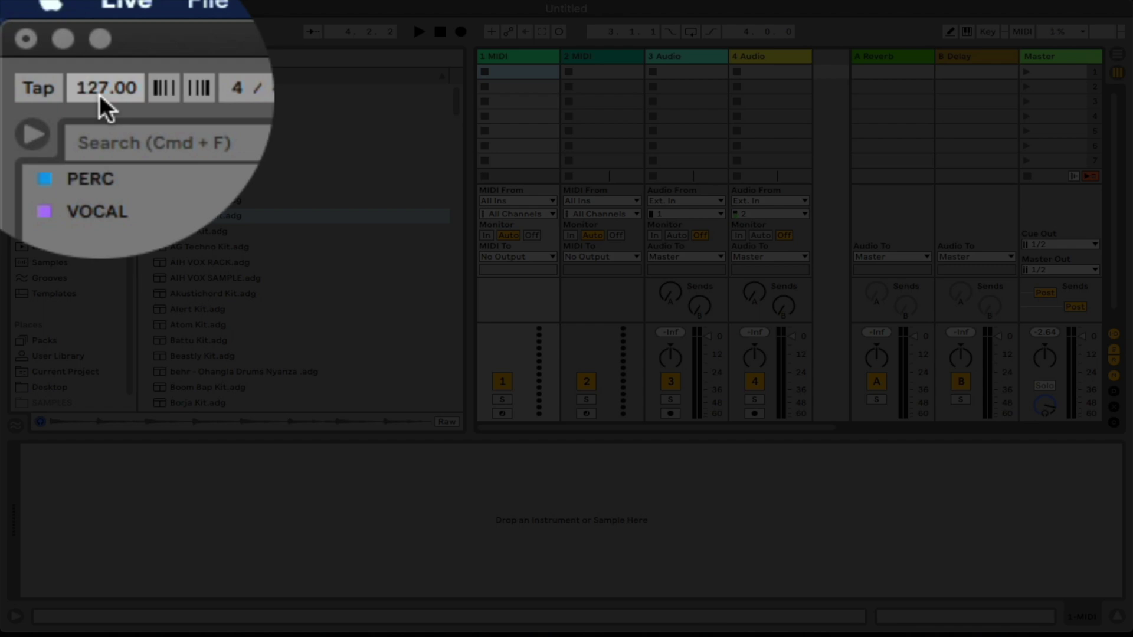
# Set the project tempo to 165 BPM and load the 909 Core Kit onto the first MIDI track.
pyautogui.click(95, 91)
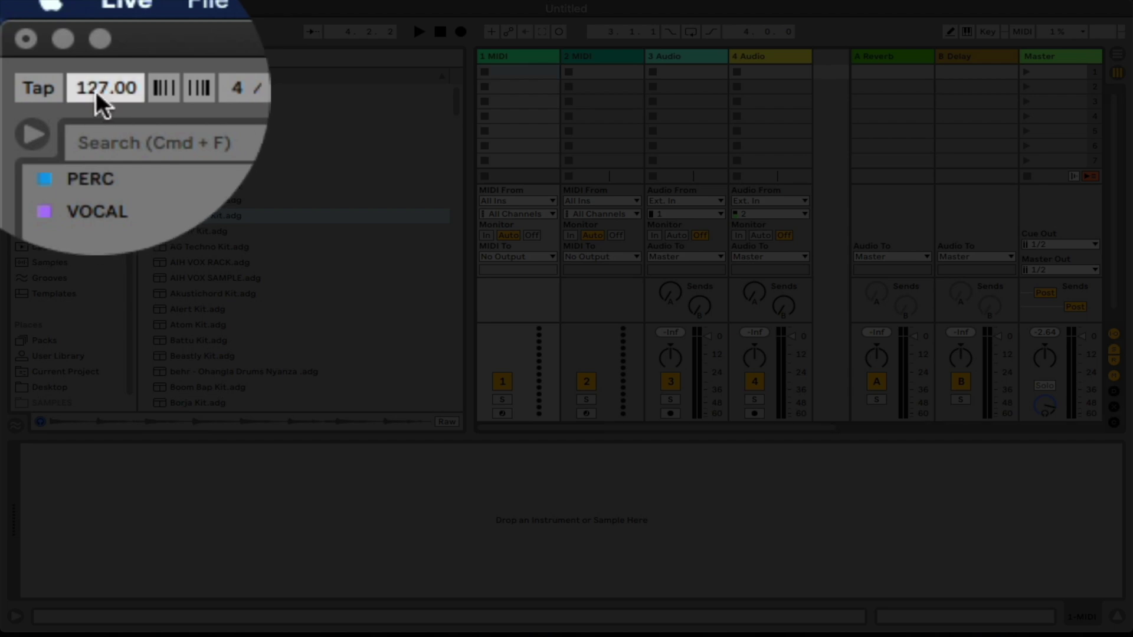
pyautogui.write('165')
pyautogui.press('Return')
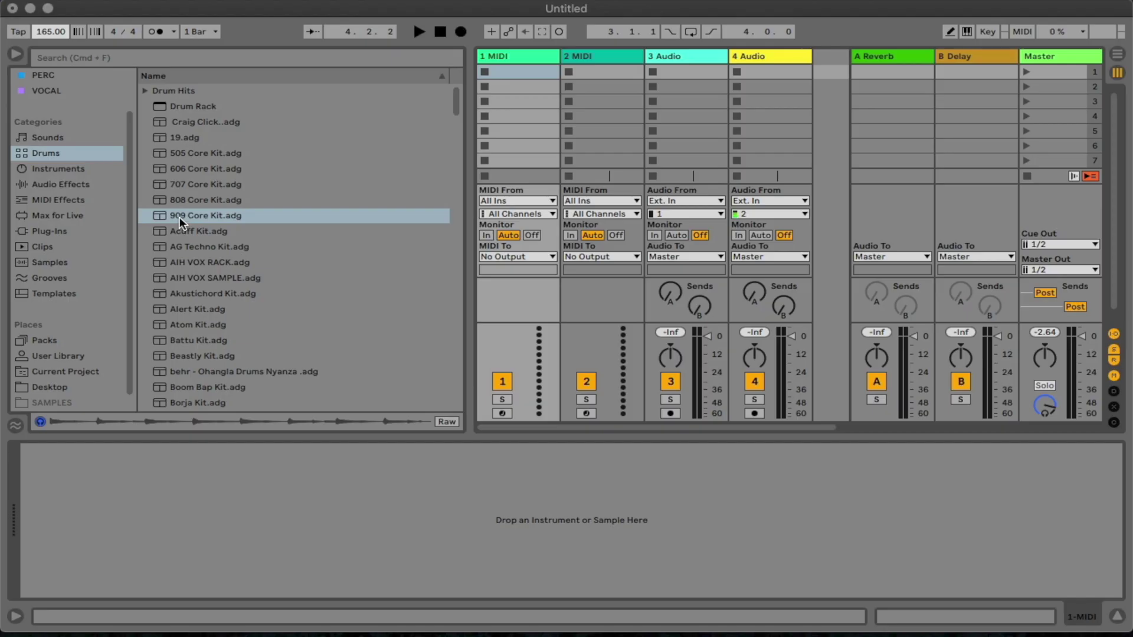
pyautogui.moveTo(179, 217); pyautogui.dragTo(497, 55)
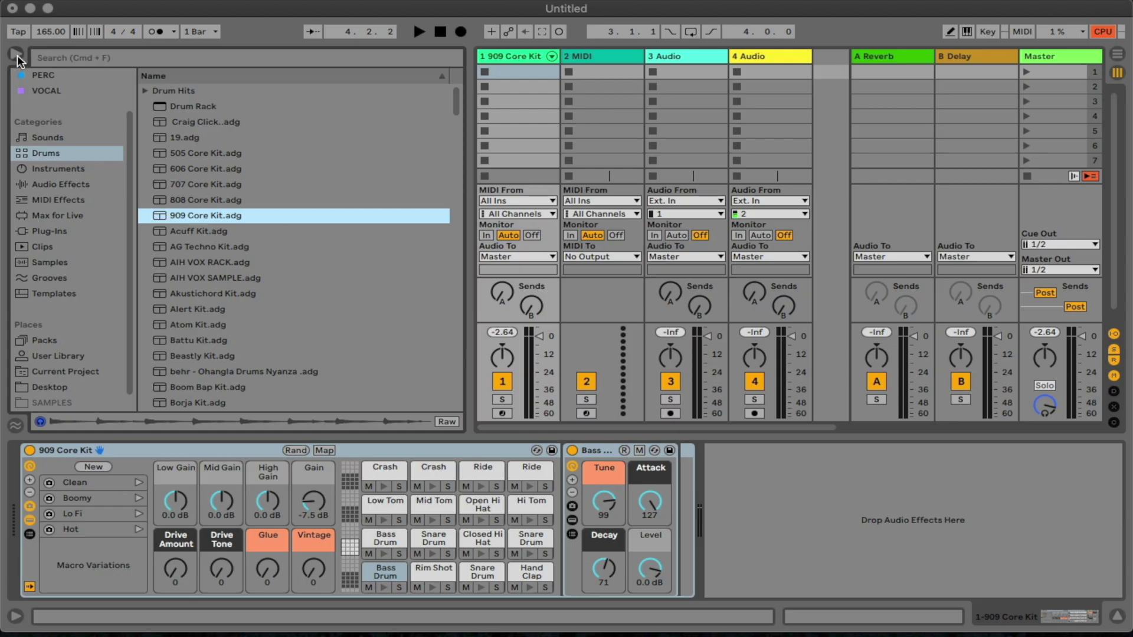
# Hide and restore the sound browser twice.
pyautogui.click(17, 55)
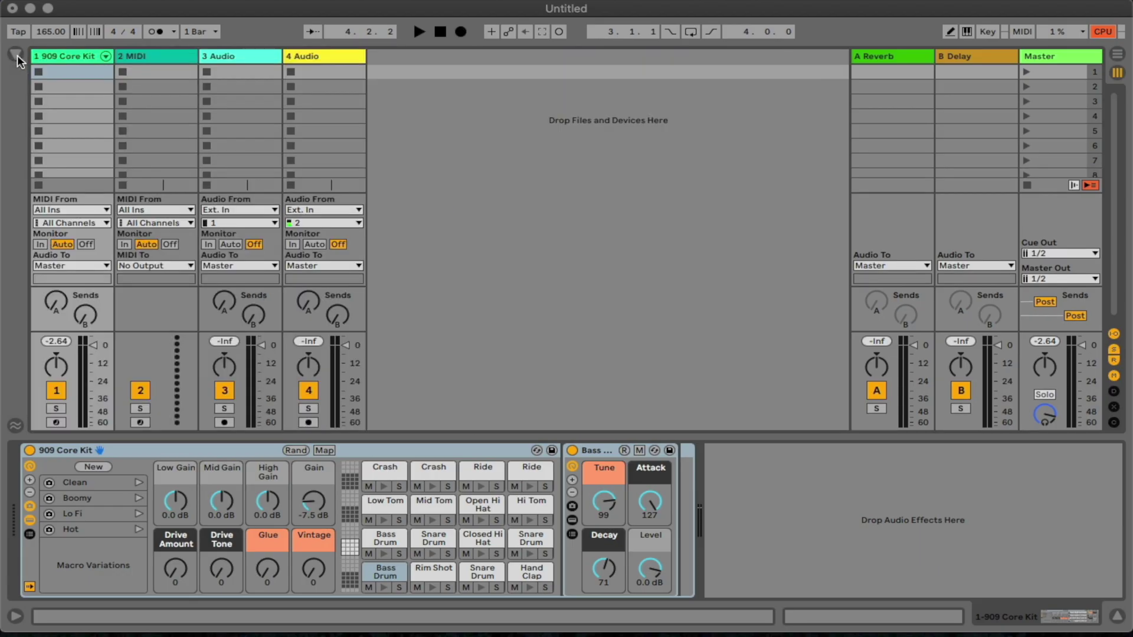
pyautogui.click(17, 55)
pyautogui.click(16, 56)
pyautogui.click(17, 55)
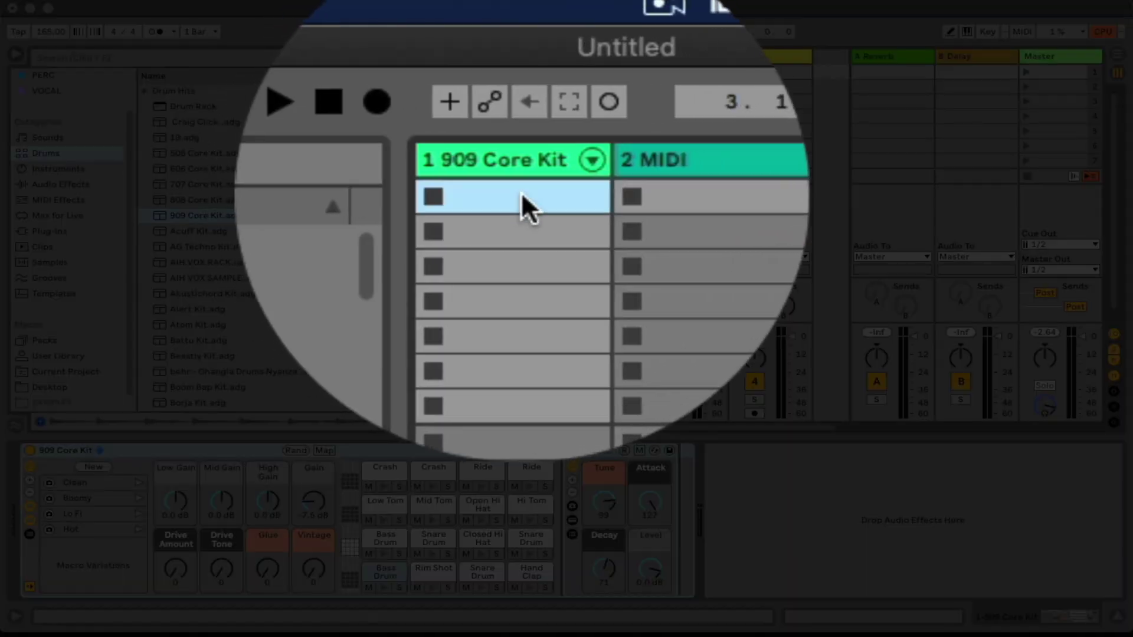
# Create a MIDI clip in the 909 Core Kit track's first slot and add Bass Drum notes on all four beats.
pyautogui.doubleClick(522, 70)
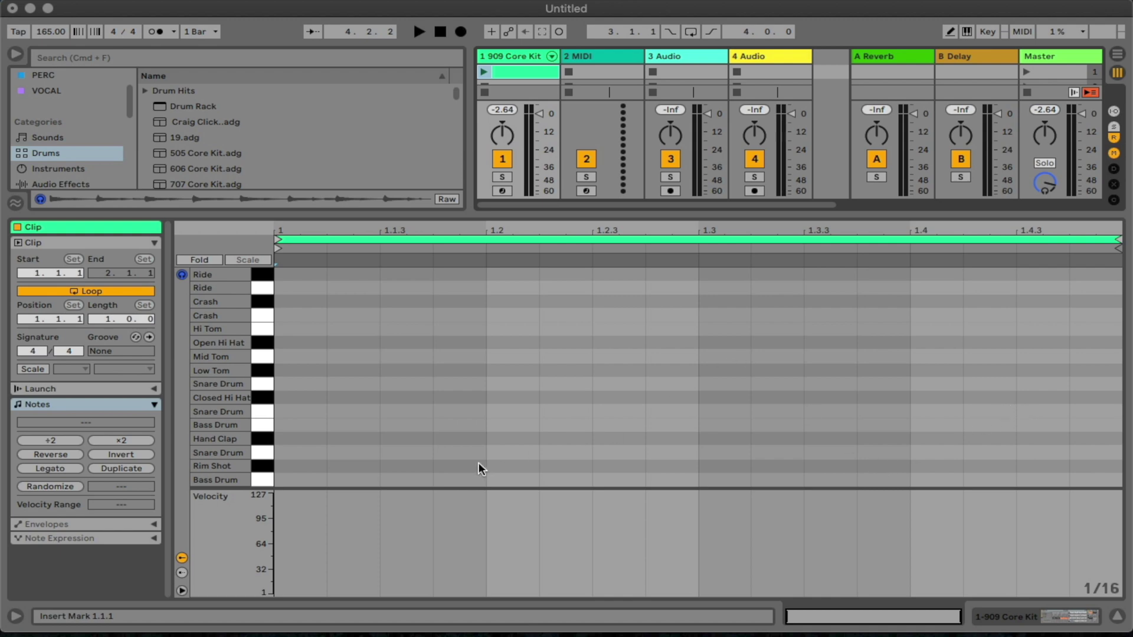
pyautogui.doubleClick(292, 480)
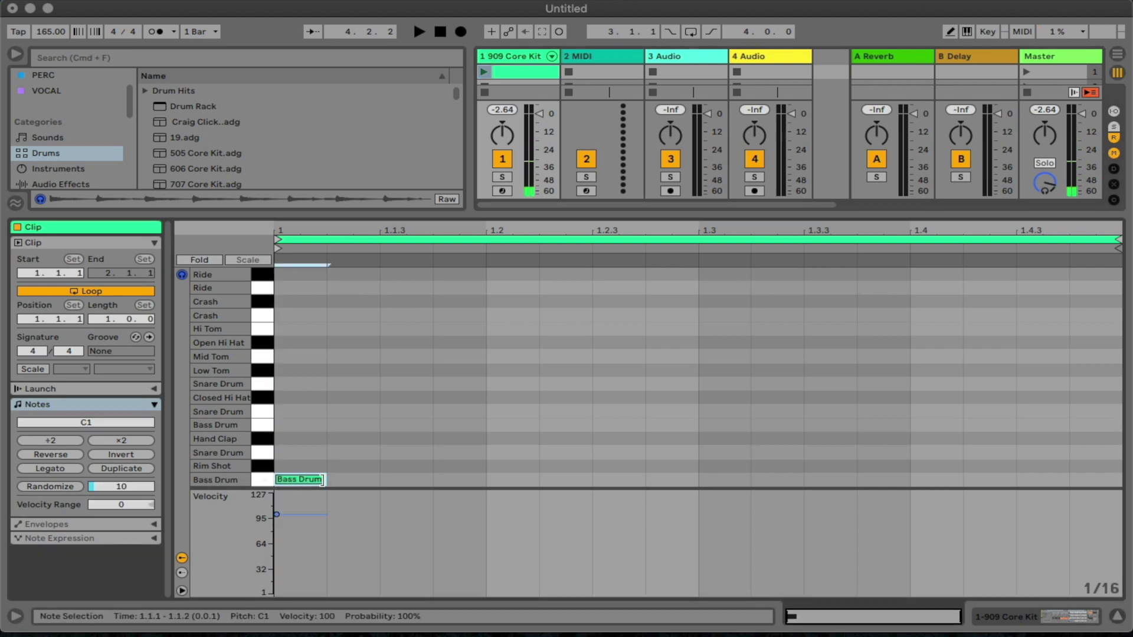
pyautogui.doubleClick(514, 479)
pyautogui.doubleClick(733, 479)
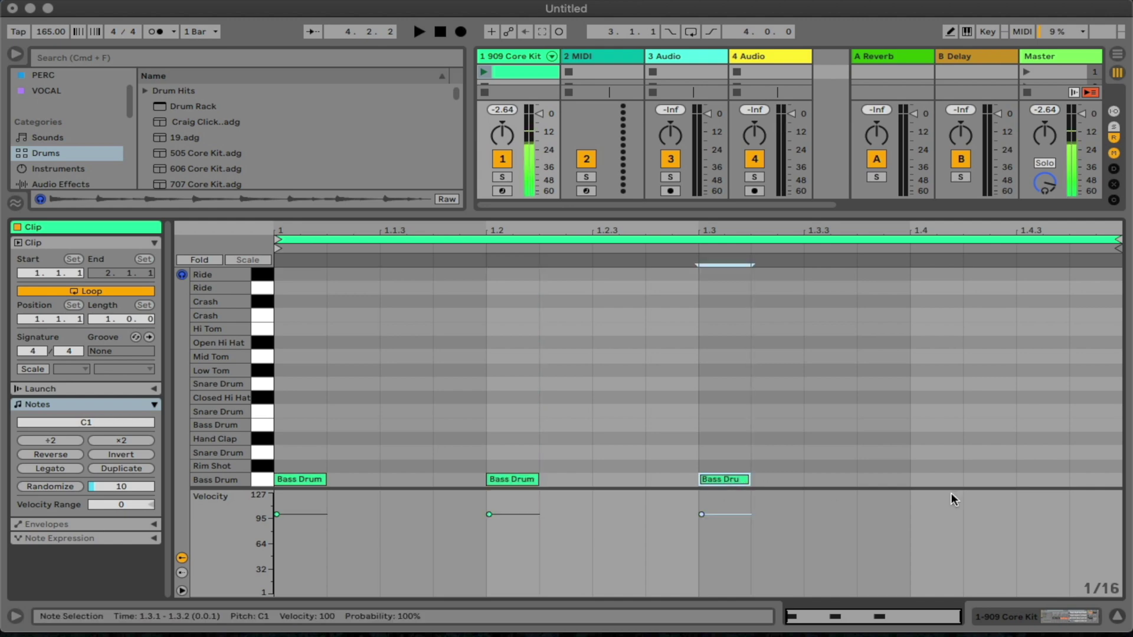
pyautogui.doubleClick(949, 481)
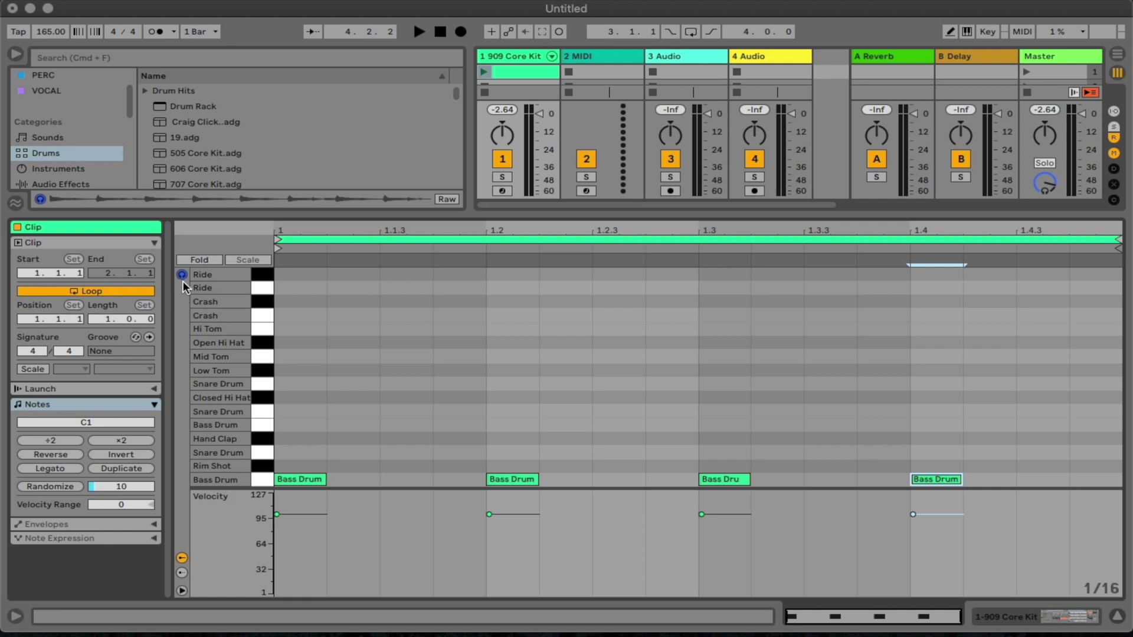
# Transpose the Bass Drum notes at 1.2 and 1.4 up to the Snare Drum lane at D1.
pyautogui.click(181, 275)
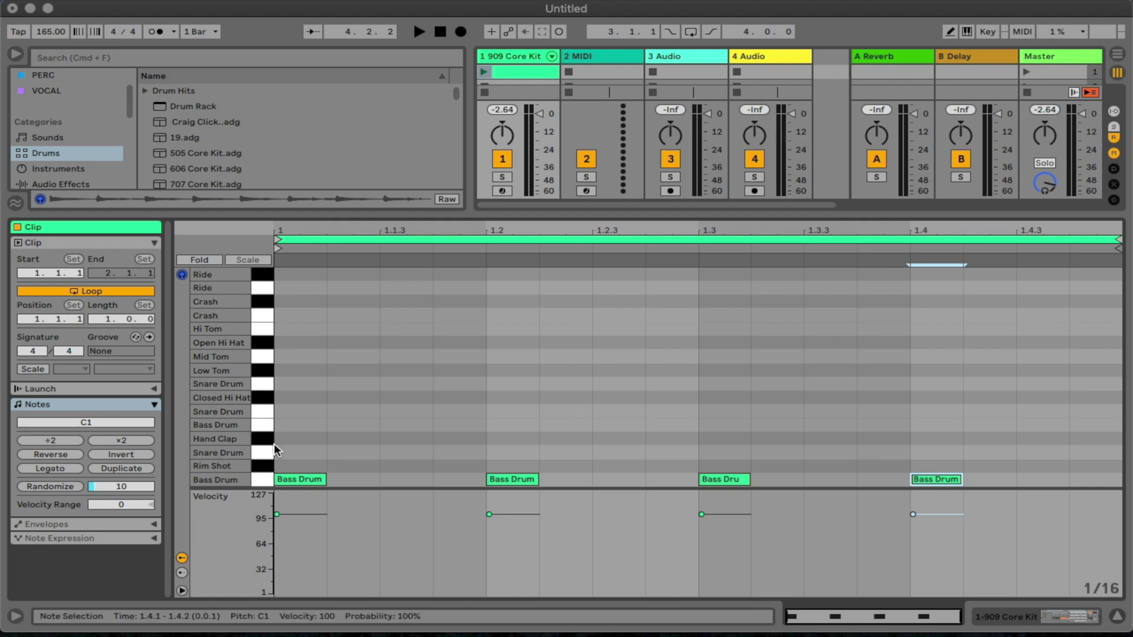
pyautogui.click(520, 481)
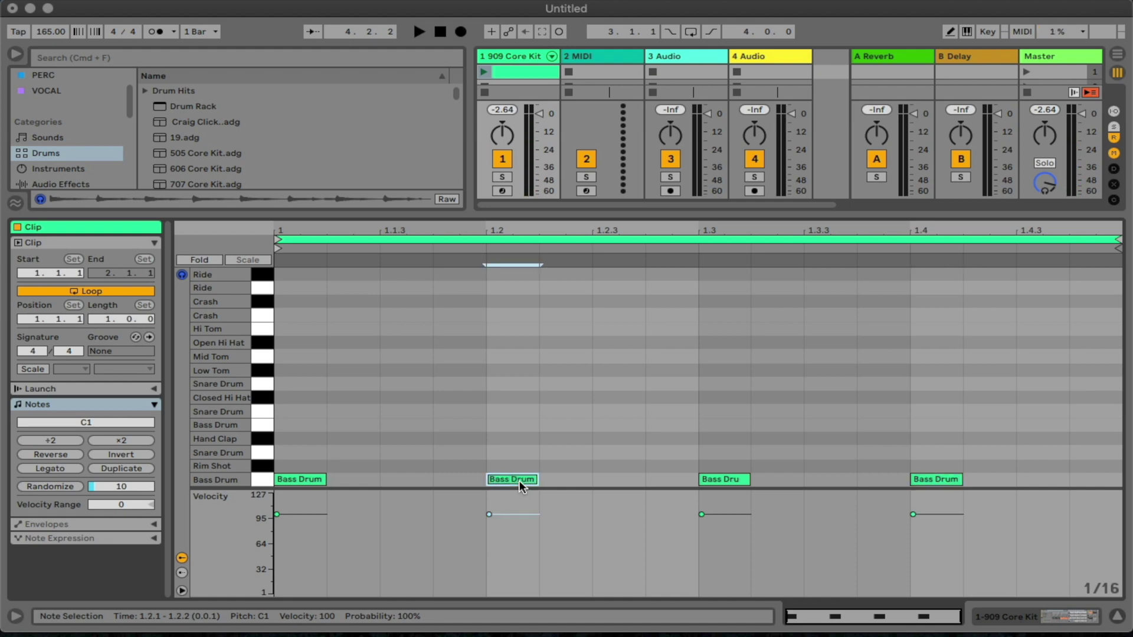
pyautogui.moveTo(520, 481); pyautogui.dragTo(519, 454)
pyautogui.click(944, 480)
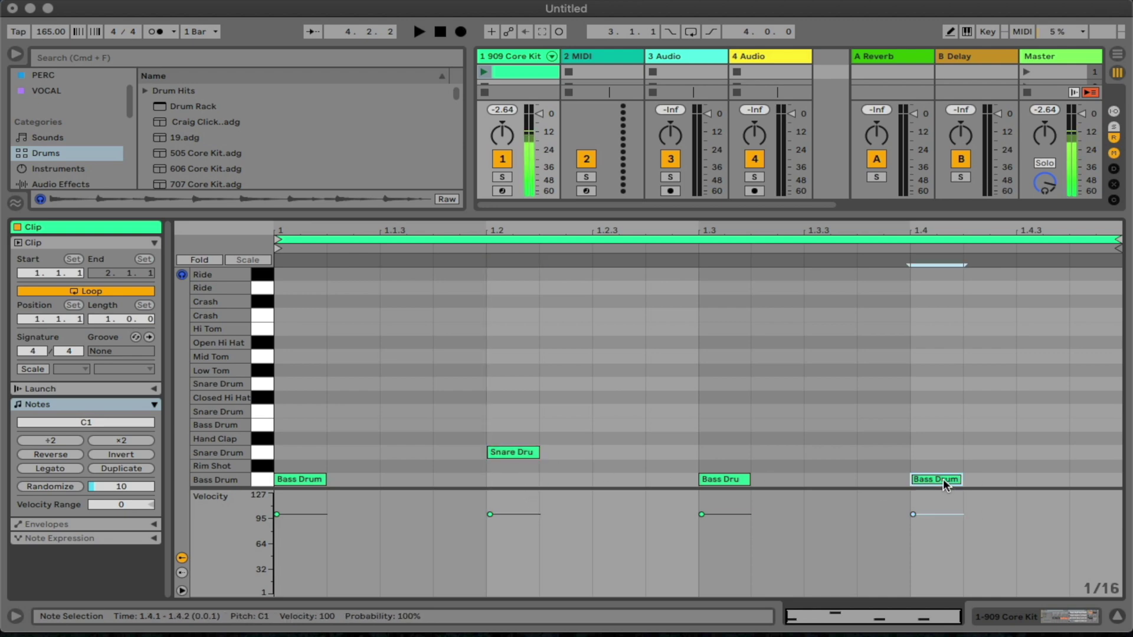
pyautogui.moveTo(944, 479); pyautogui.dragTo(942, 455)
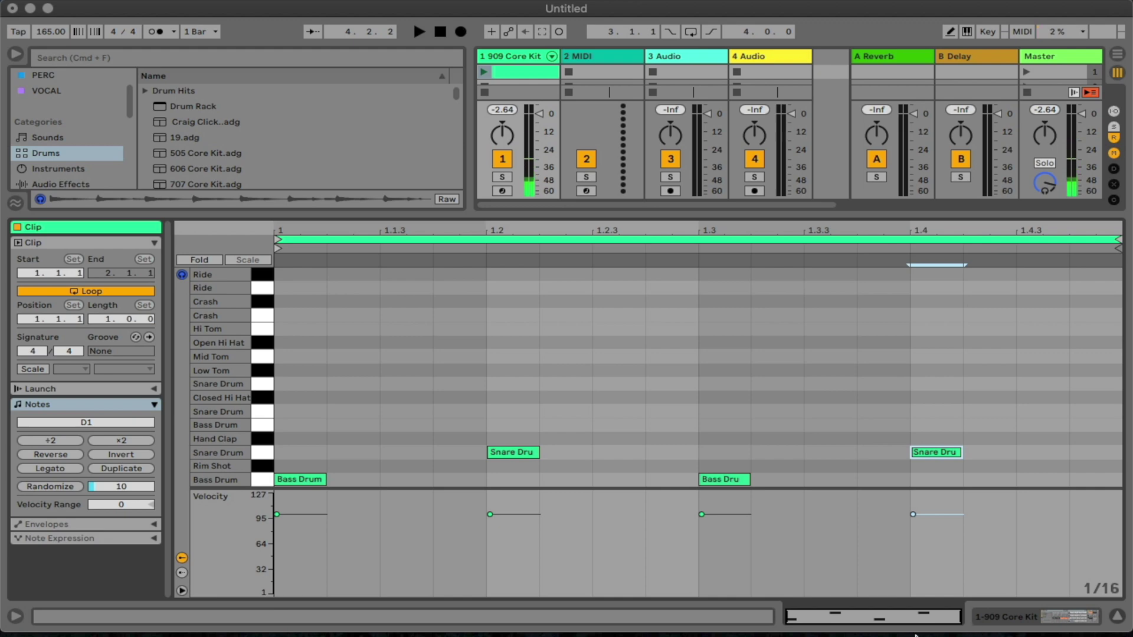
# Add Closed Hi Hat notes at 1.1.1 and 1.1.3, and duplicate the pair three times to fill the bar.
pyautogui.doubleClick(293, 394)
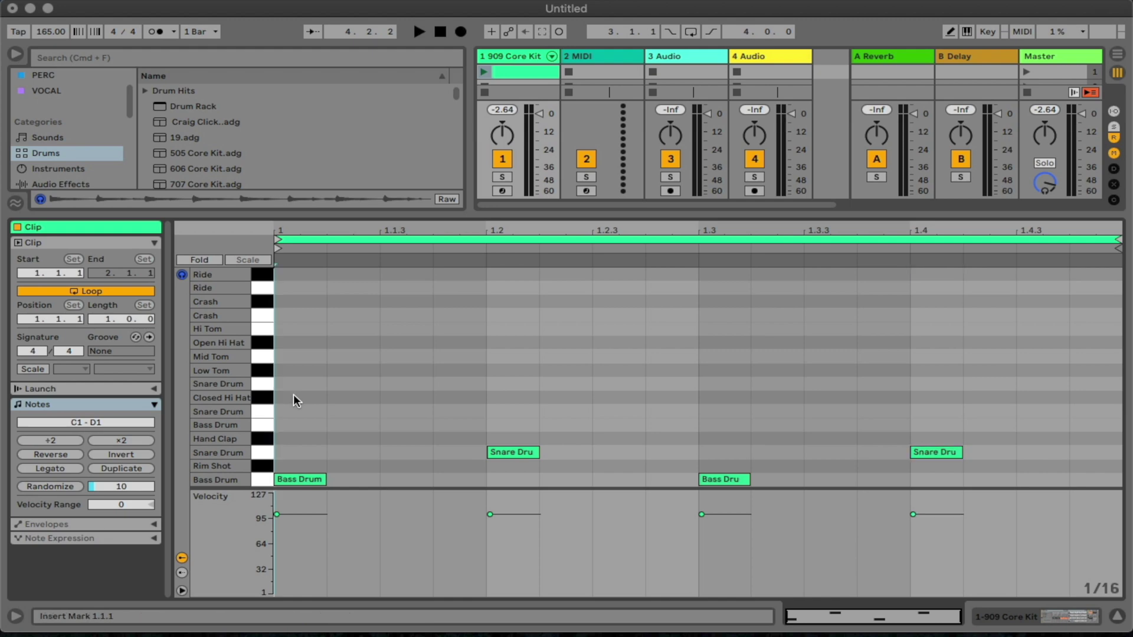
pyautogui.doubleClick(402, 396)
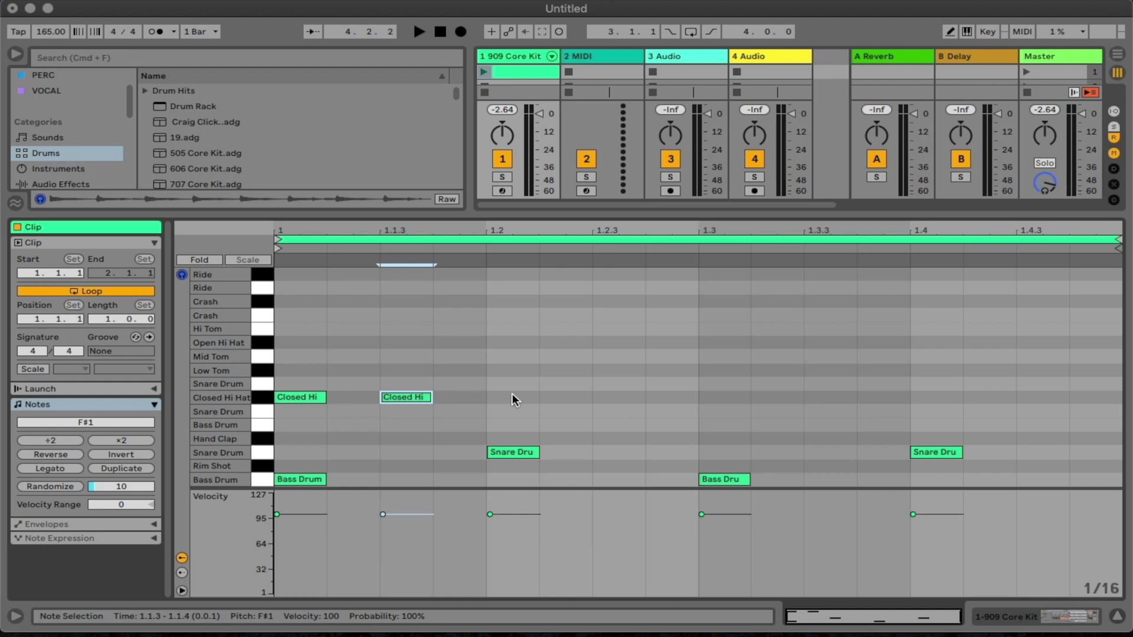
pyautogui.click(286, 354)
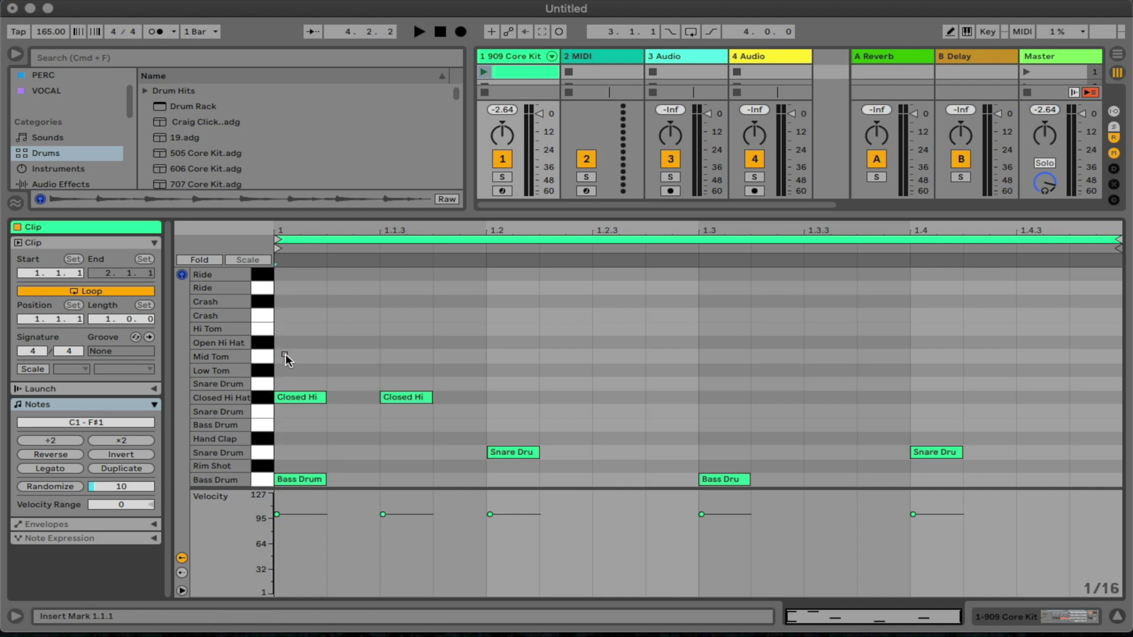
pyautogui.moveTo(284, 354); pyautogui.dragTo(471, 411)
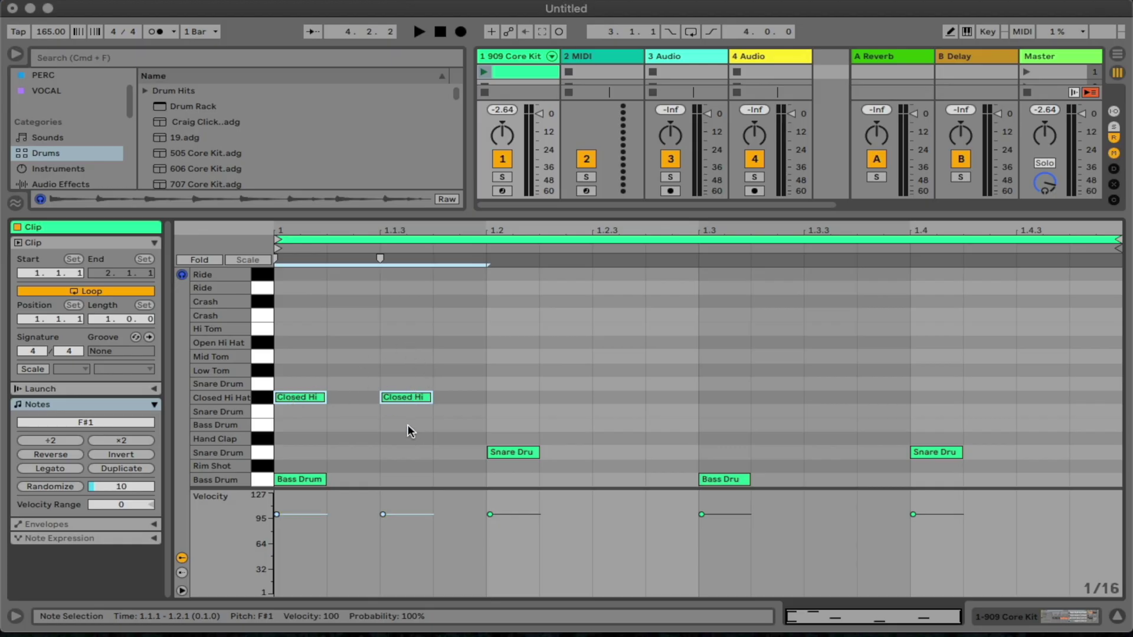
pyautogui.press('super+d')
pyautogui.press('super+d')
pyautogui.press('super+d')
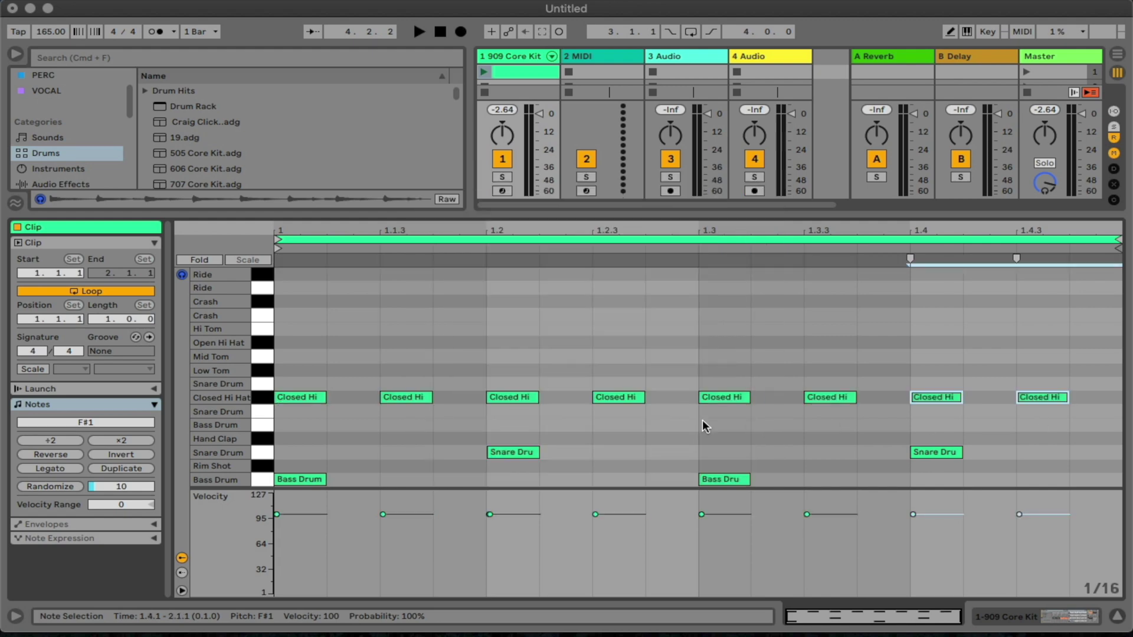
# Shift the Bass Drum note on beat 1.3 to 1.3.3 and play the clip to check the beat.
pyautogui.click(729, 481)
pyautogui.moveTo(729, 480); pyautogui.dragTo(828, 481)
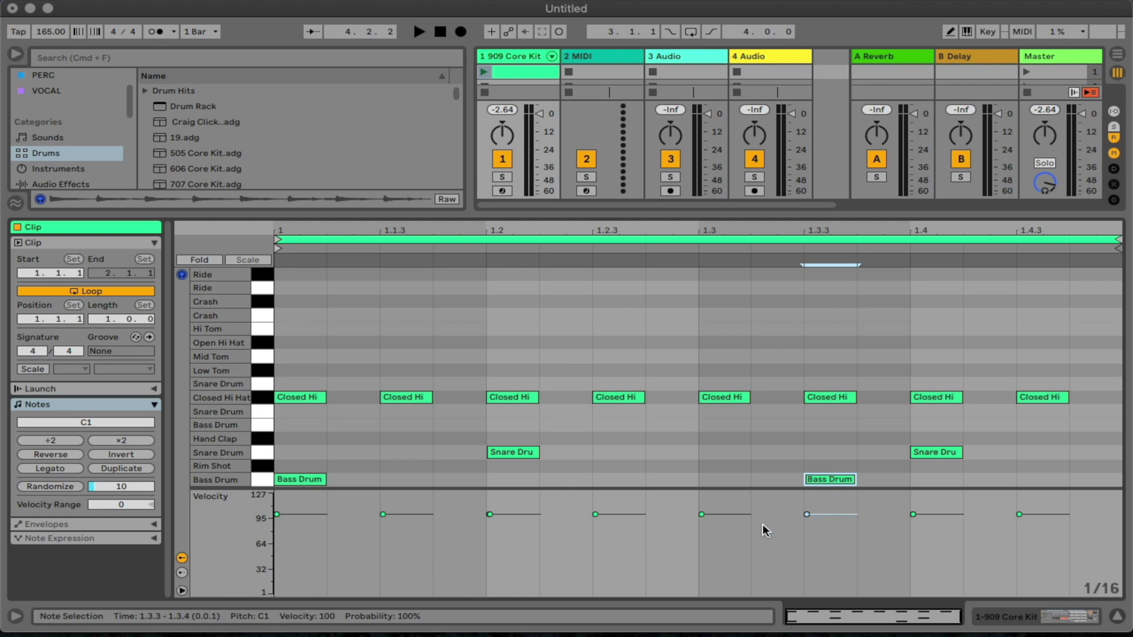
pyautogui.click(484, 72)
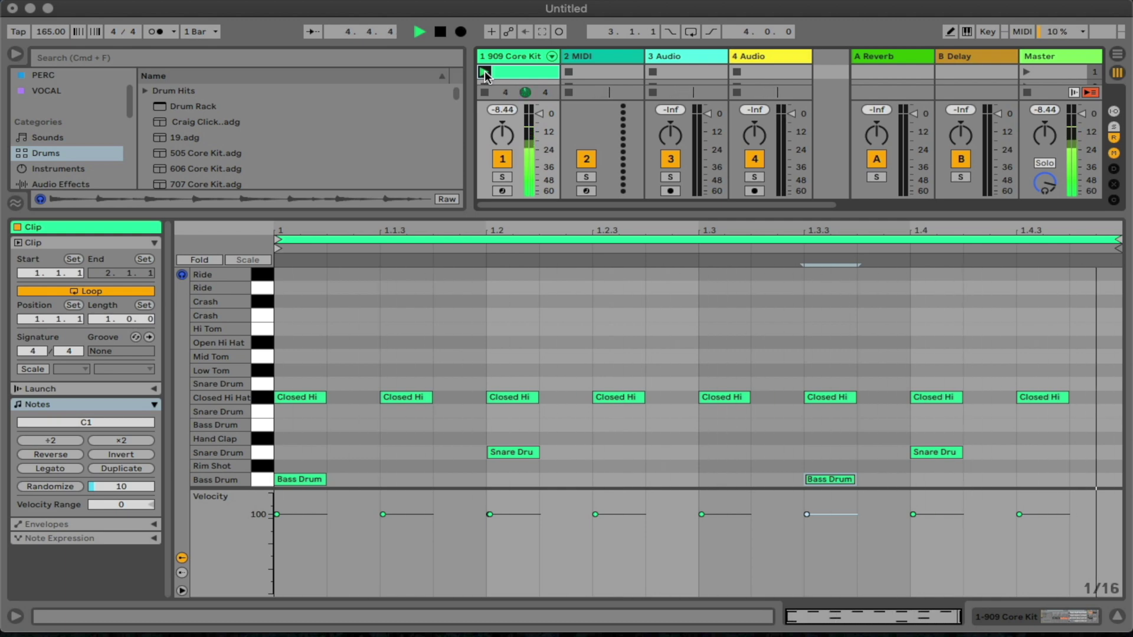
pyautogui.press('space')
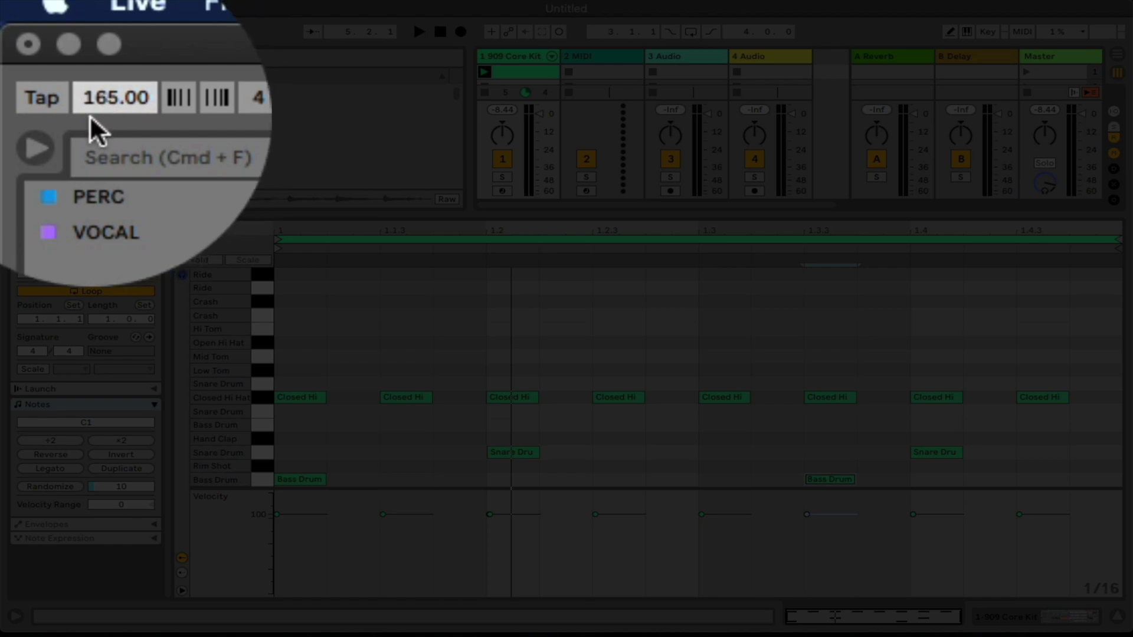
# Audition the drum pattern at faster tempos and set the project tempo to 170 BPM.
pyautogui.moveTo(110, 94); pyautogui.dragTo(111, 78)
pyautogui.press('space')
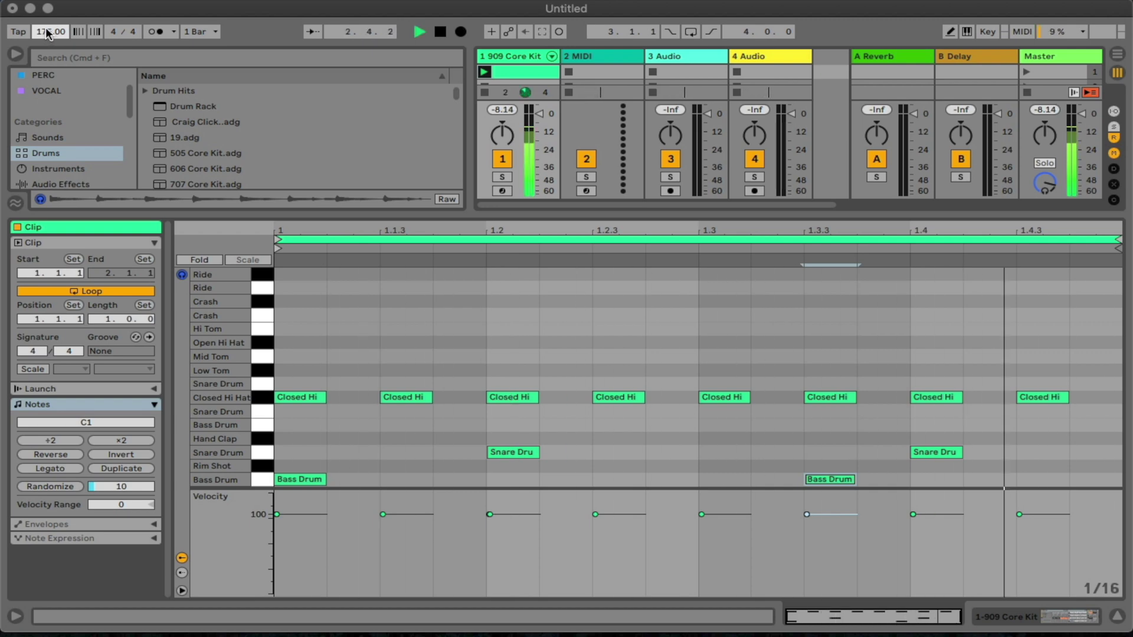
pyautogui.press('space')
pyautogui.moveTo(49, 32); pyautogui.dragTo(49, 42)
pyautogui.press('space')
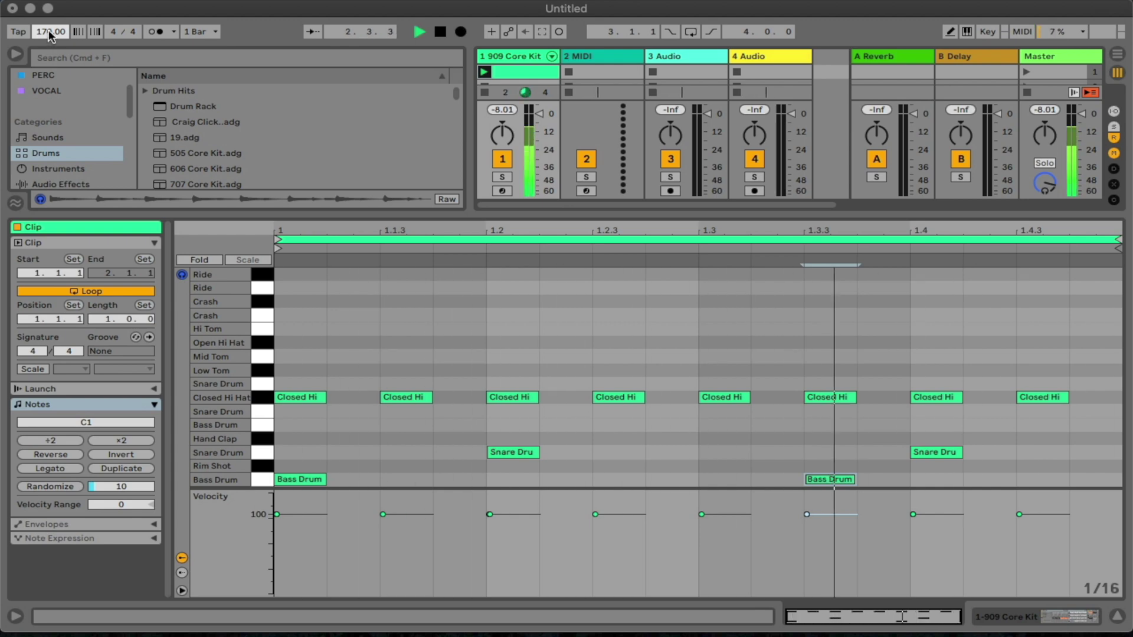
pyautogui.press('space')
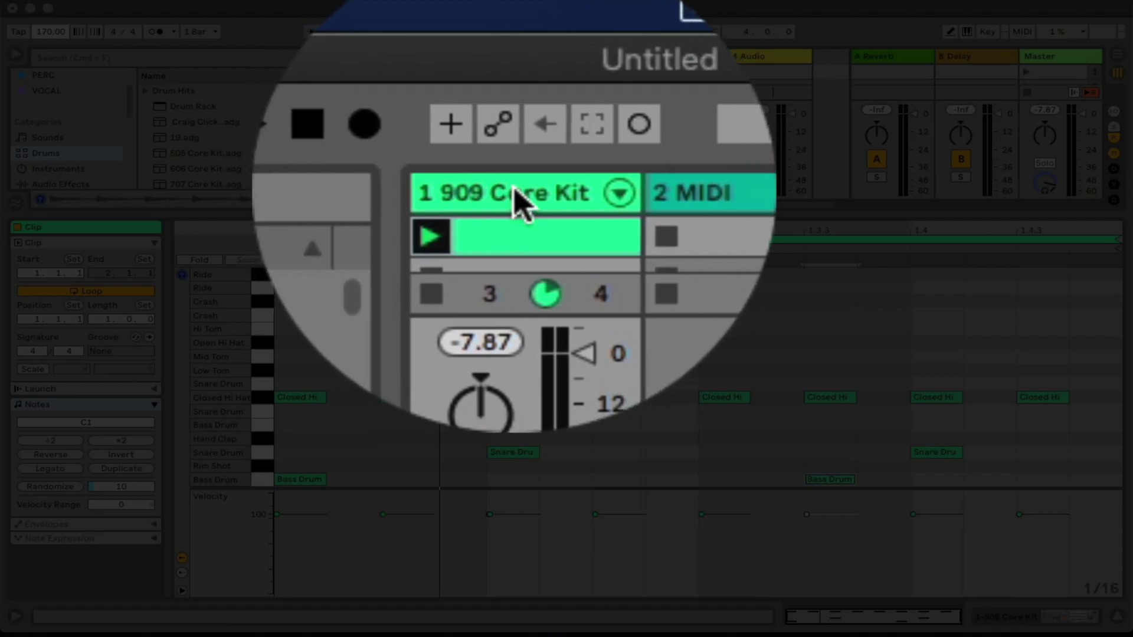
# Show the 909 Core Kit device and set the C1 Bass Drum pad's Decay to 57.
pyautogui.click(516, 56)
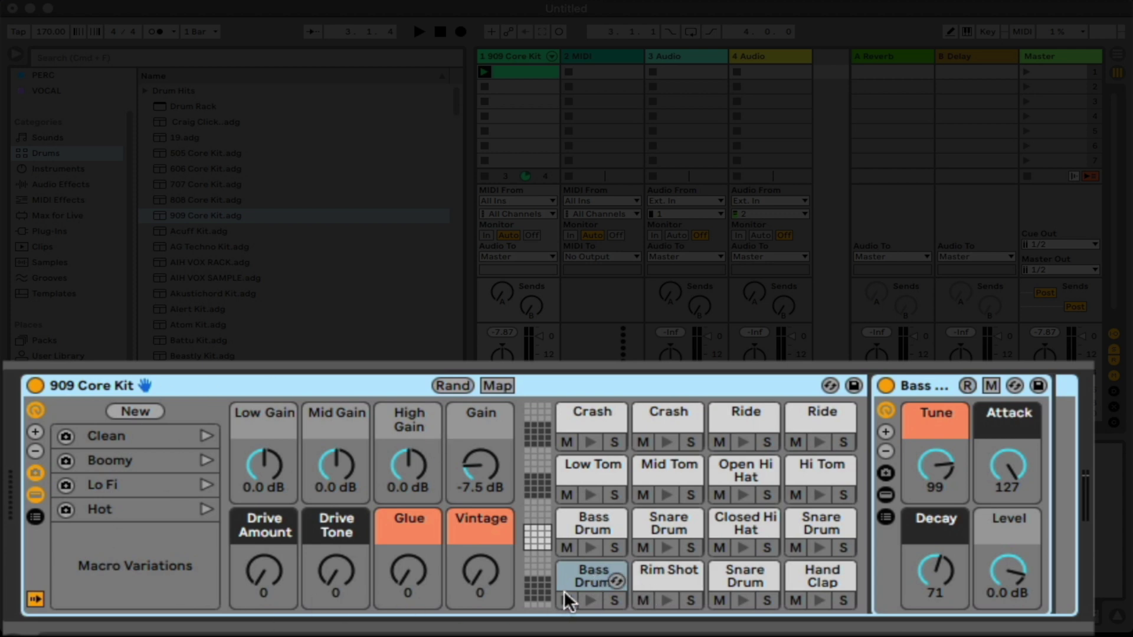
pyautogui.click(585, 570)
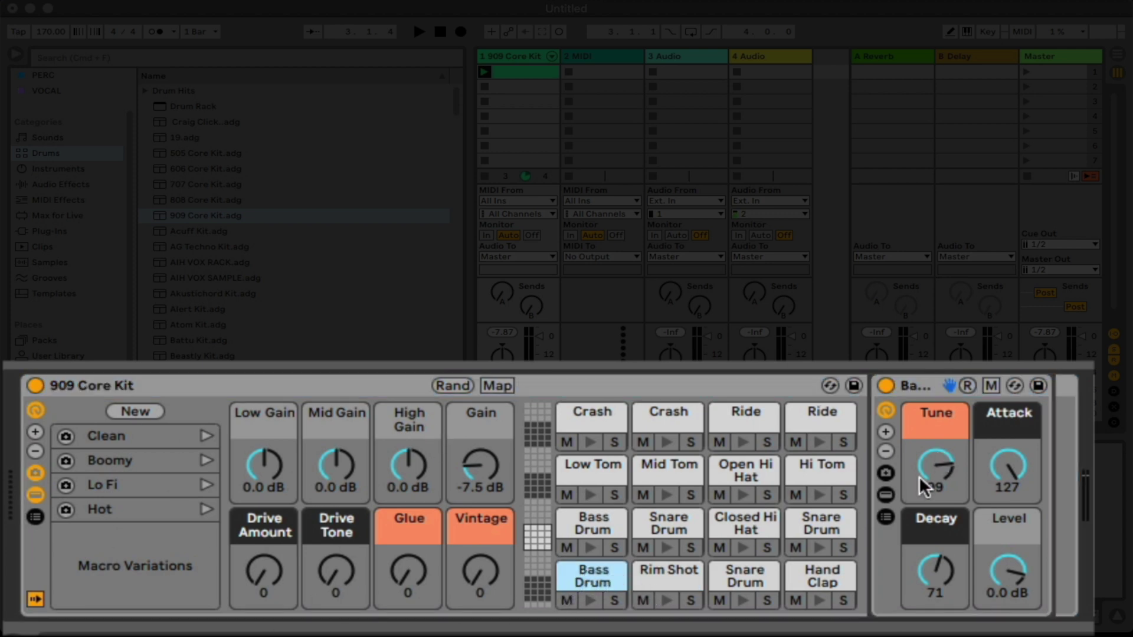
pyautogui.moveTo(945, 572); pyautogui.dragTo(946, 589)
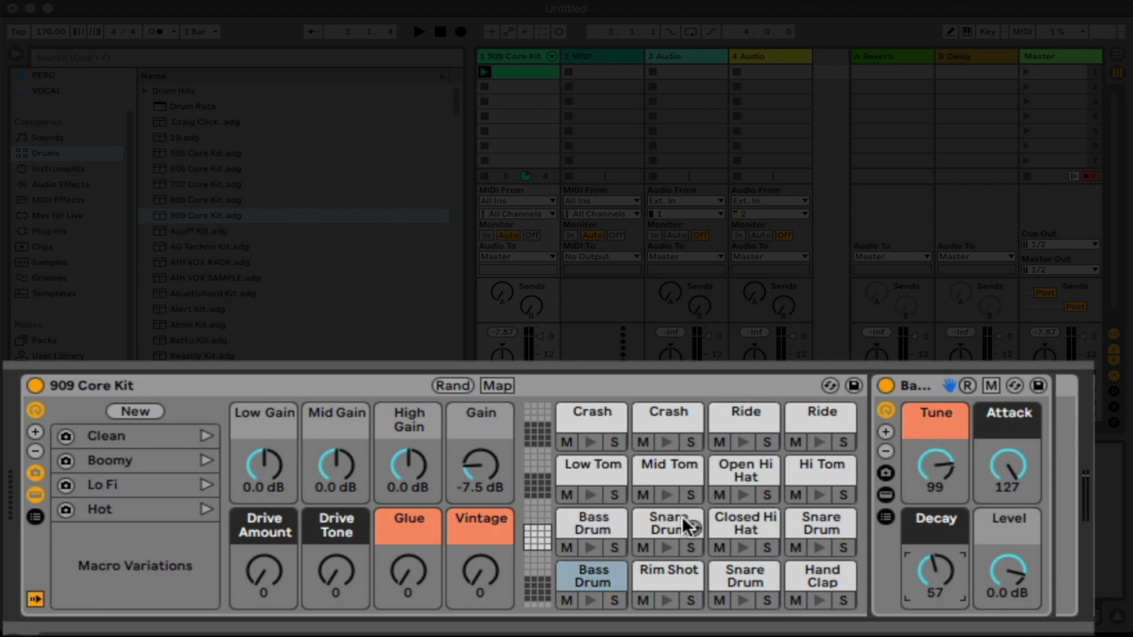
# Shorten the Closed Hi Hat pad's Decay to 385 ms while the beat plays.
pyautogui.click(735, 518)
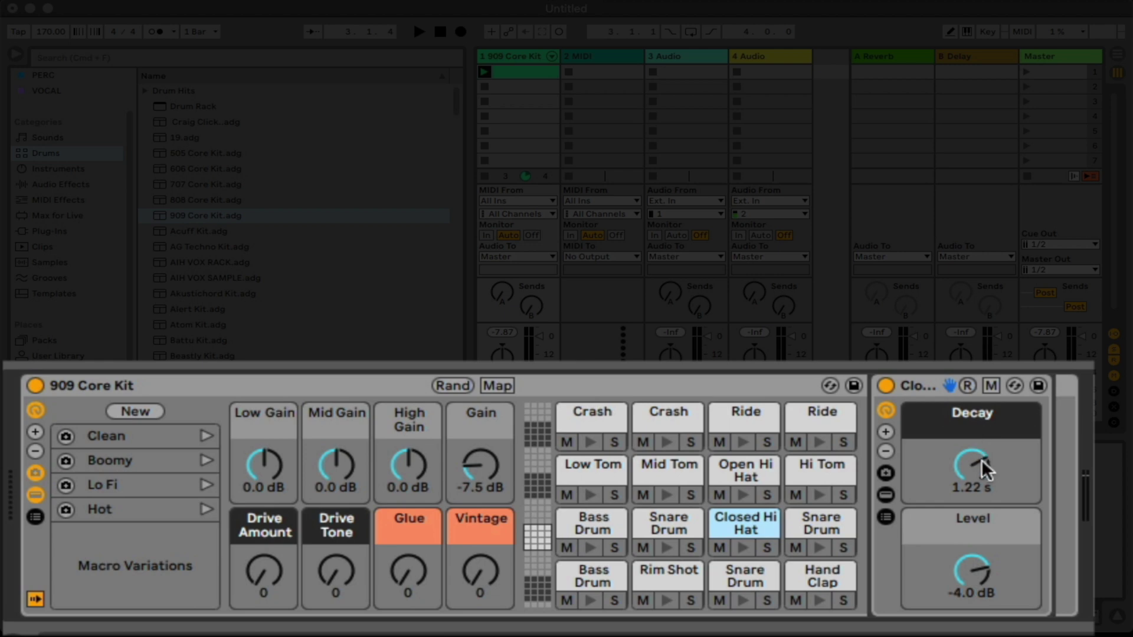
pyautogui.press('space')
pyautogui.moveTo(984, 459); pyautogui.dragTo(984, 510)
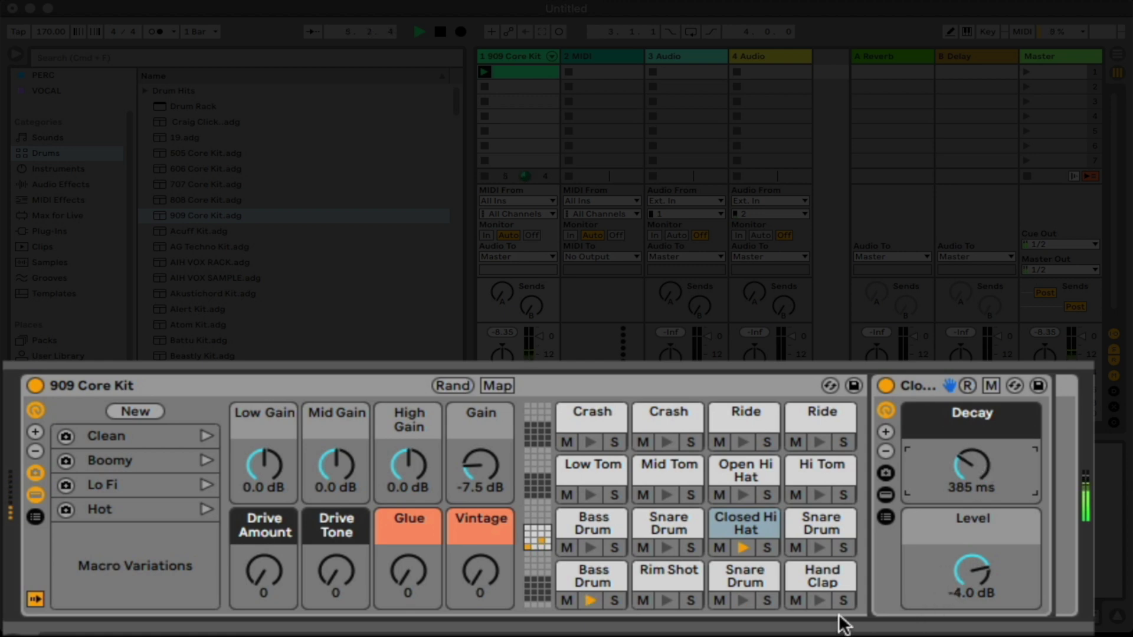
pyautogui.press('space')
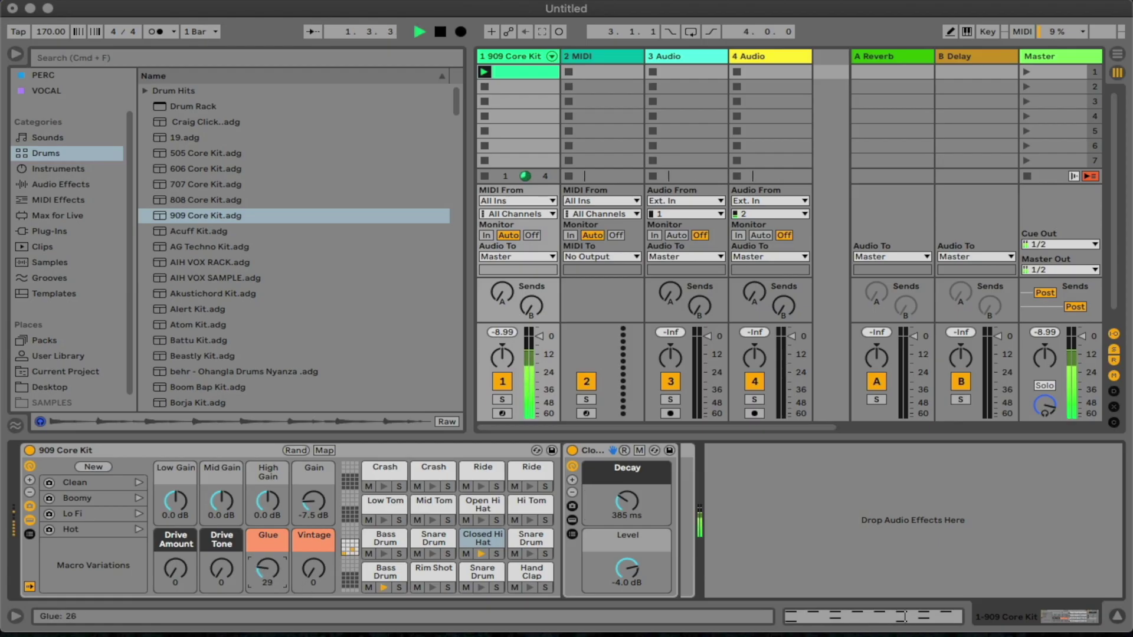
# Set the kit's macros to Glue 49, Drive Amount 90, Drive Tone 33 and Vintage 67.
pyautogui.moveTo(270, 568); pyautogui.dragTo(271, 539)
pyautogui.moveTo(180, 576); pyautogui.dragTo(220, 561)
pyautogui.moveTo(315, 572); pyautogui.dragTo(316, 548)
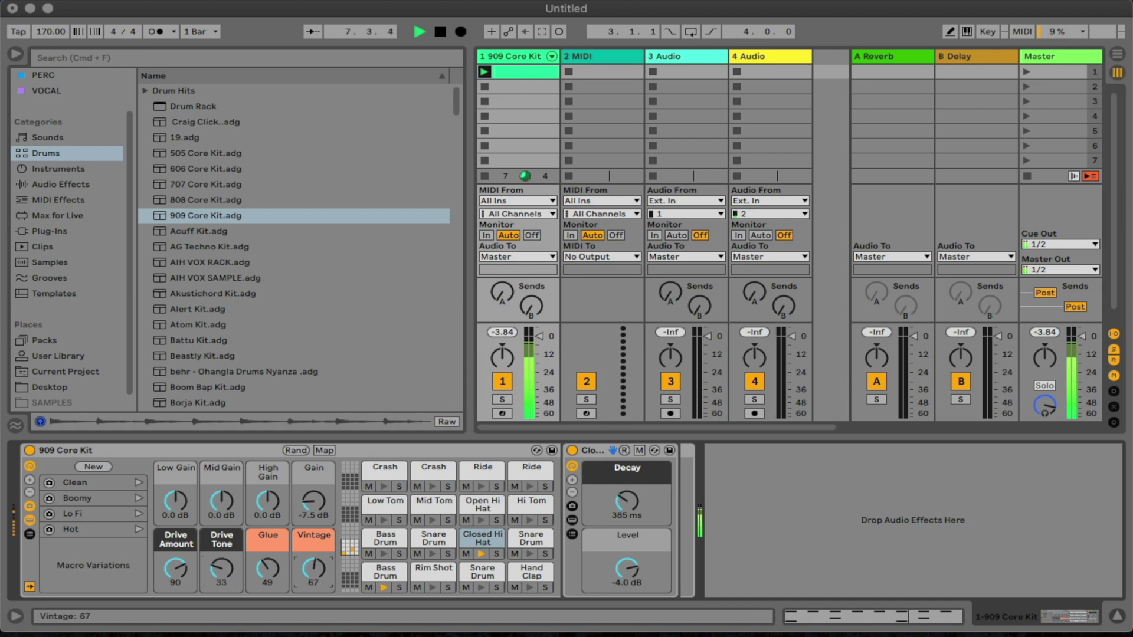
# Set the kit's High Gain to 4.1 dB and its Low Gain to -1.0 dB.
pyautogui.click(268, 500)
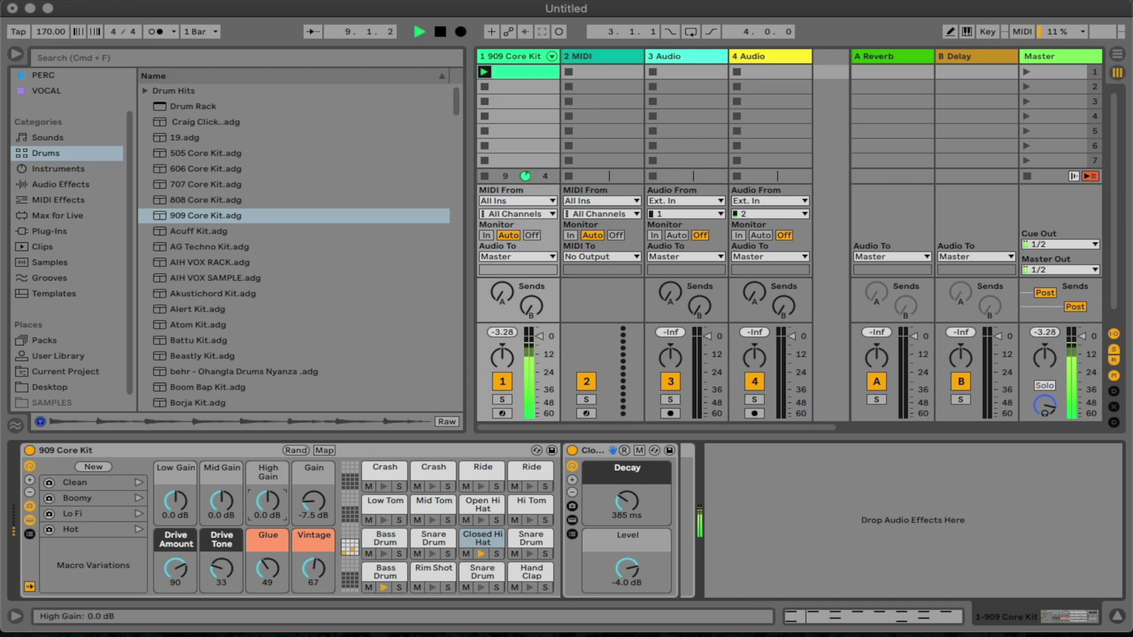
pyautogui.moveTo(268, 501); pyautogui.dragTo(267, 493)
pyautogui.moveTo(179, 503); pyautogui.dragTo(180, 513)
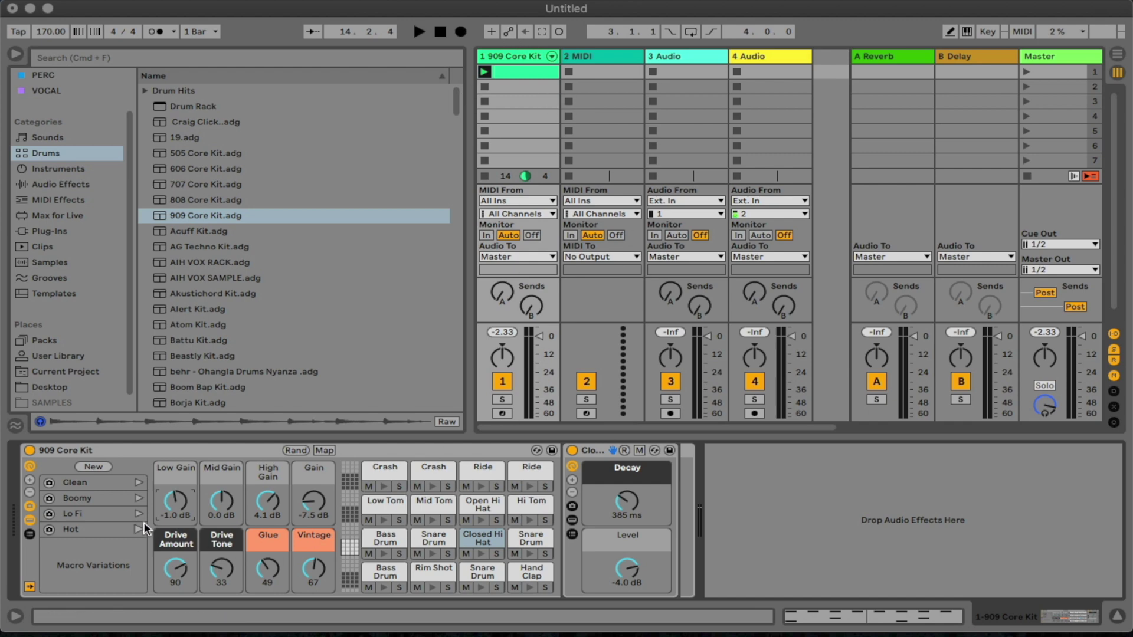
# Play the beat while loading the Clean, Boomy, Lo Fi and Hot macro variations in turn, ending on Hot, and stop playback.
pyautogui.press('space')
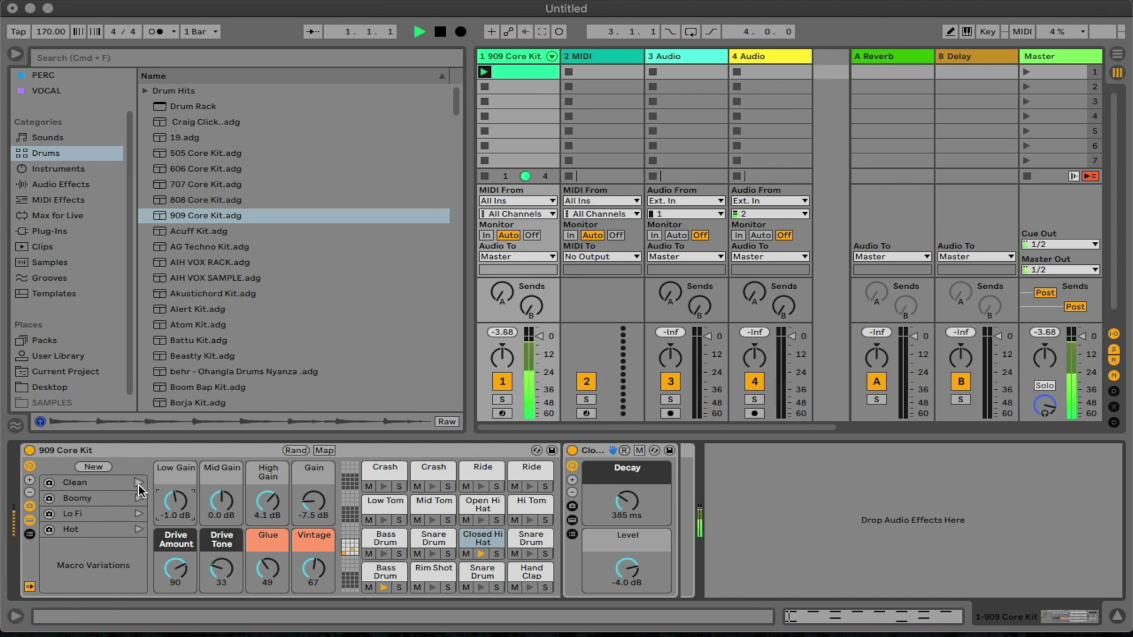
pyautogui.click(139, 484)
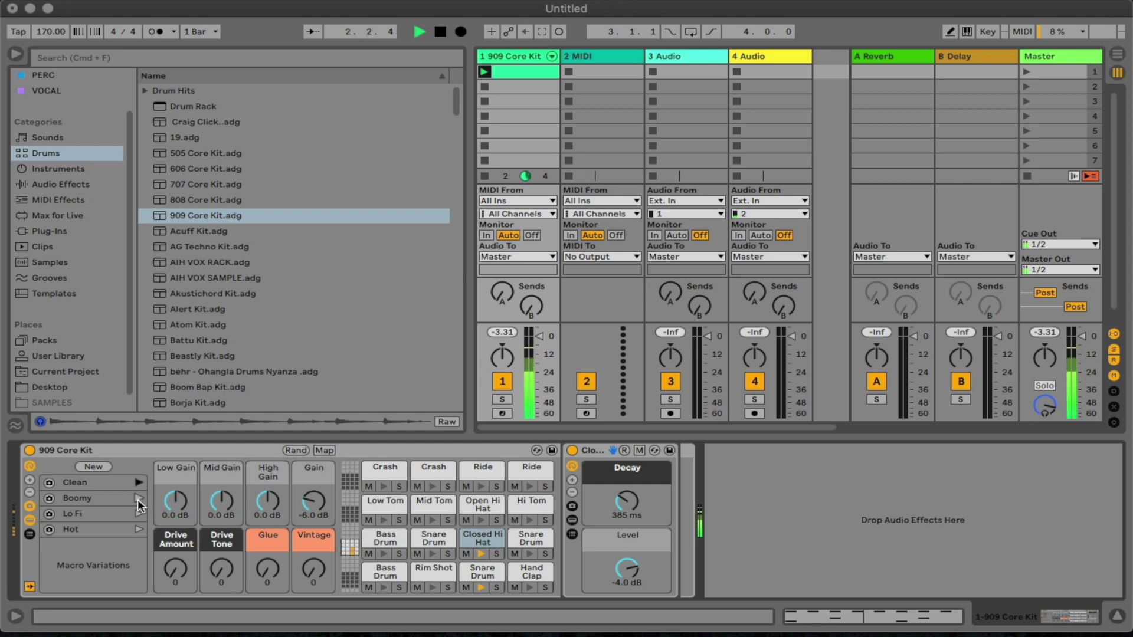
pyautogui.click(138, 499)
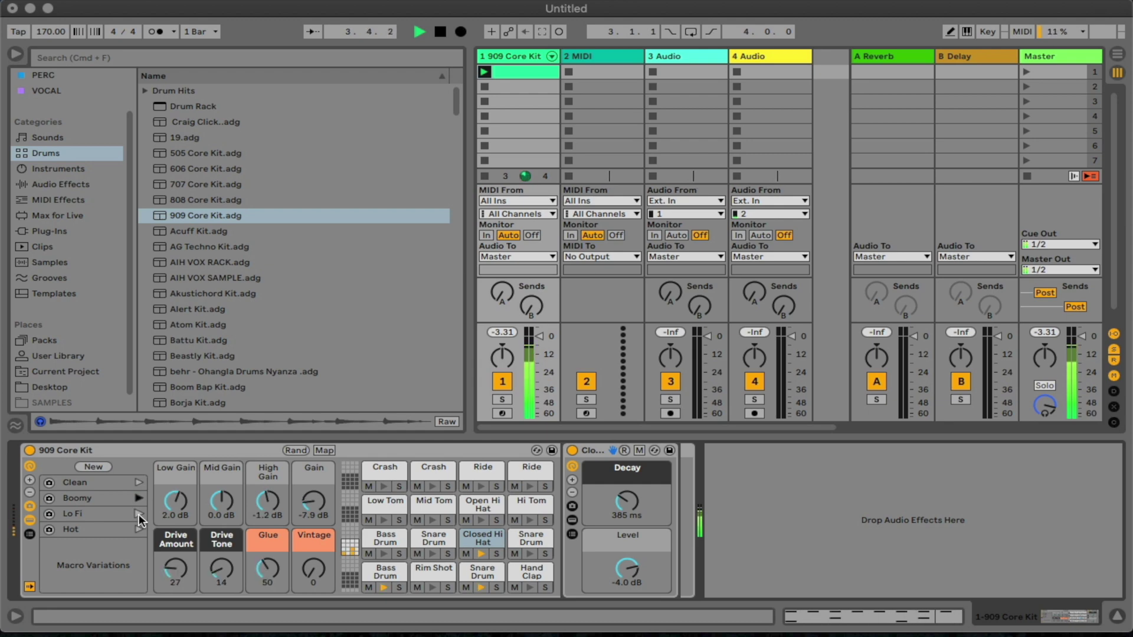
pyautogui.click(139, 515)
pyautogui.click(139, 530)
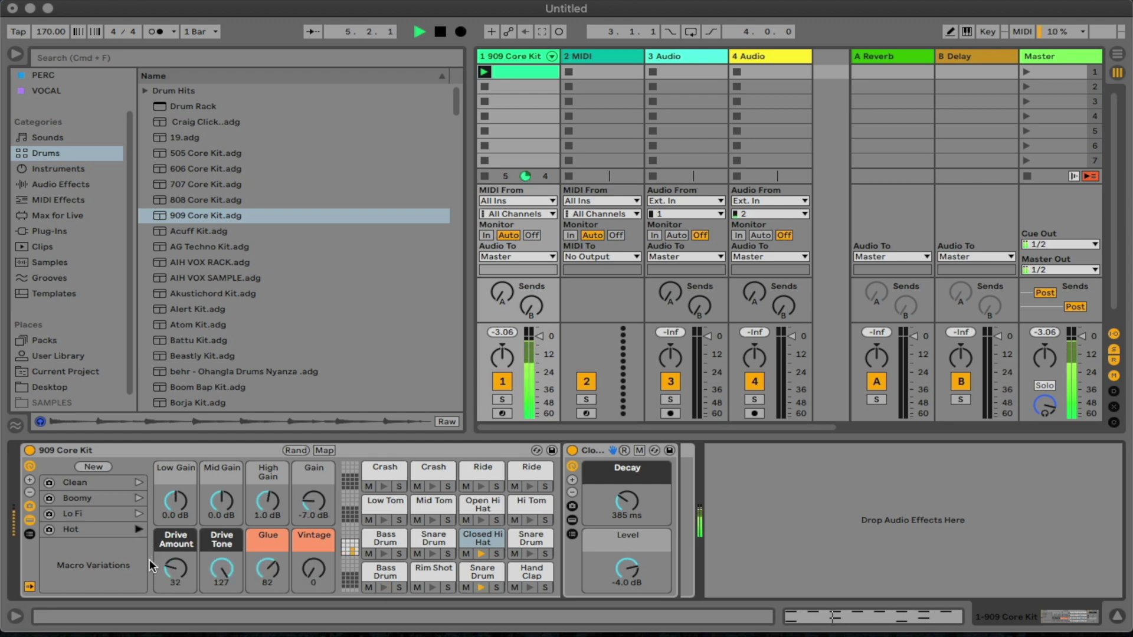
pyautogui.press('space')
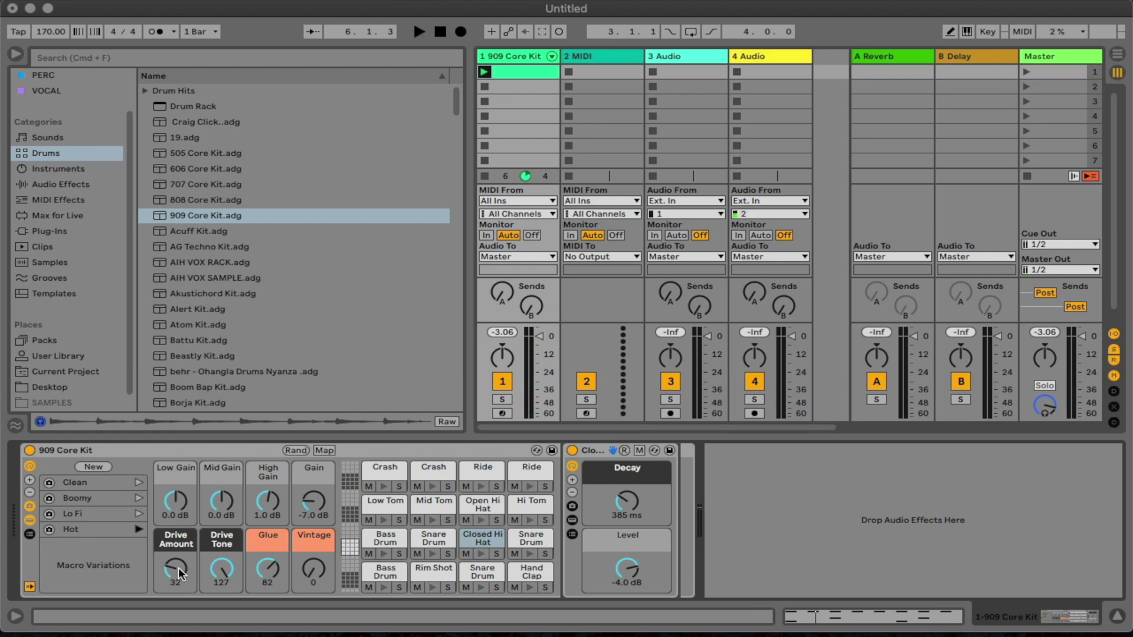
# Set the kit's macros to Drive Amount 71, Drive Tone 38, Vintage 41, High Gain 3.9 dB and Low Gain 1.3 dB.
pyautogui.moveTo(213, 570); pyautogui.dragTo(169, 545)
pyautogui.moveTo(314, 569); pyautogui.dragTo(313, 564)
pyautogui.moveTo(267, 502); pyautogui.dragTo(268, 489)
pyautogui.moveTo(192, 505); pyautogui.dragTo(193, 500)
# Store the current macro settings as a new macro variation of the kit and rename it MY.
pyautogui.click(93, 467)
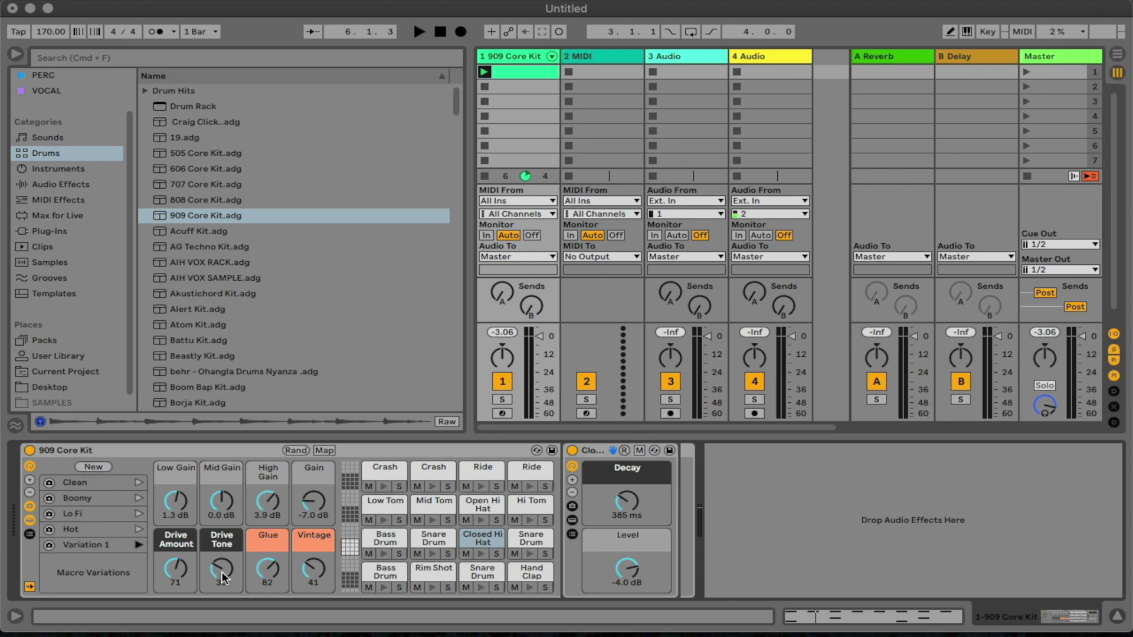
pyautogui.click(84, 542)
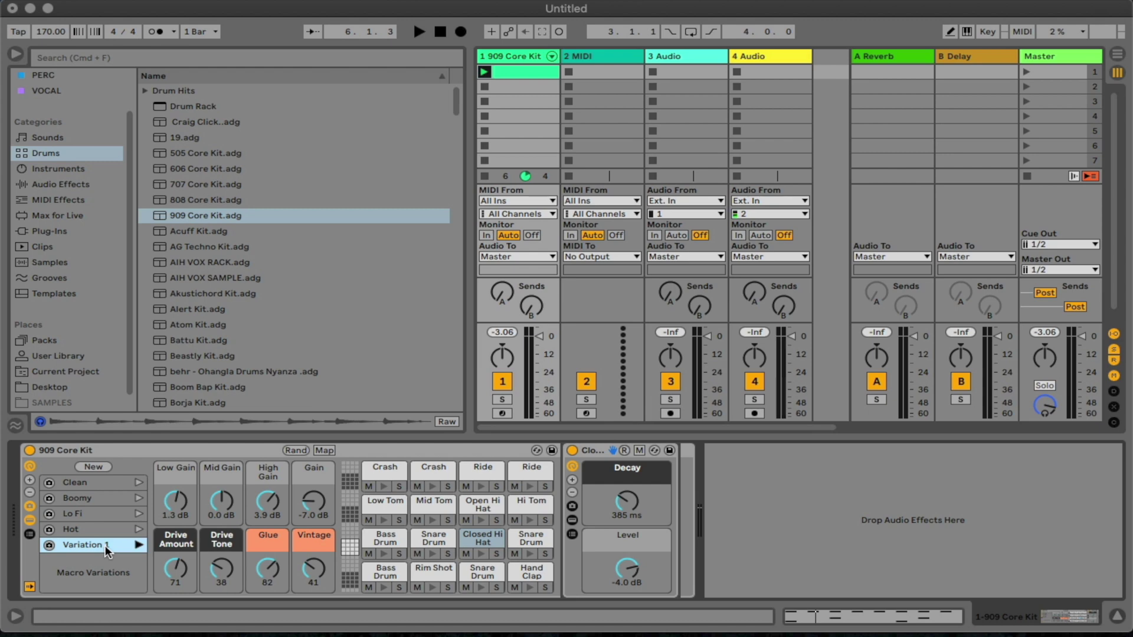
pyautogui.press('super+r')
pyautogui.write('M')
pyautogui.press('Return')
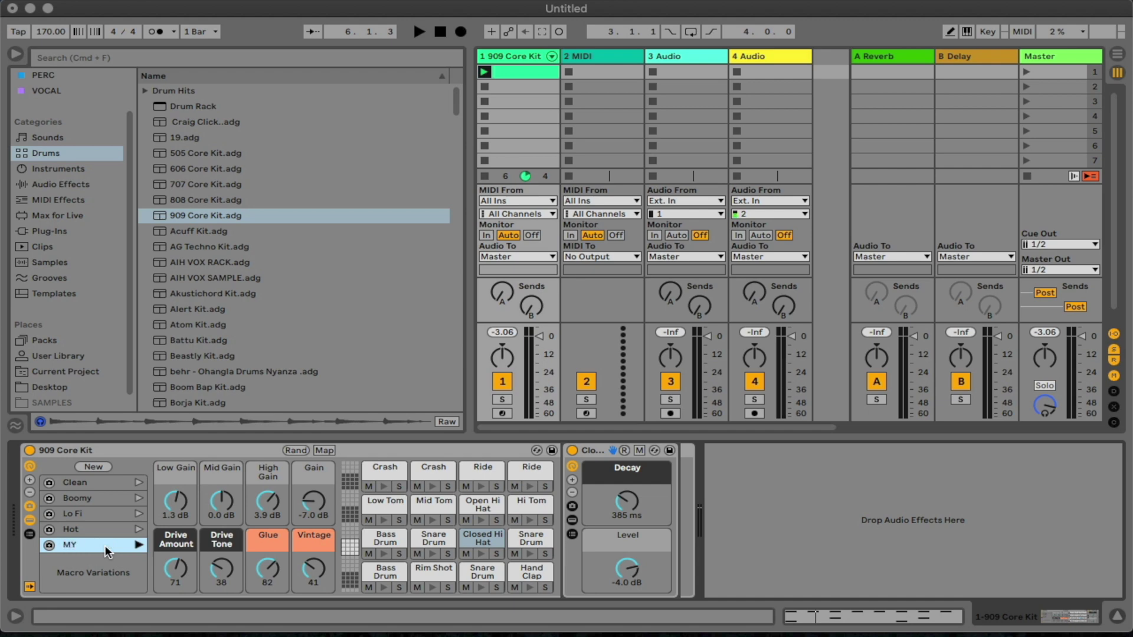